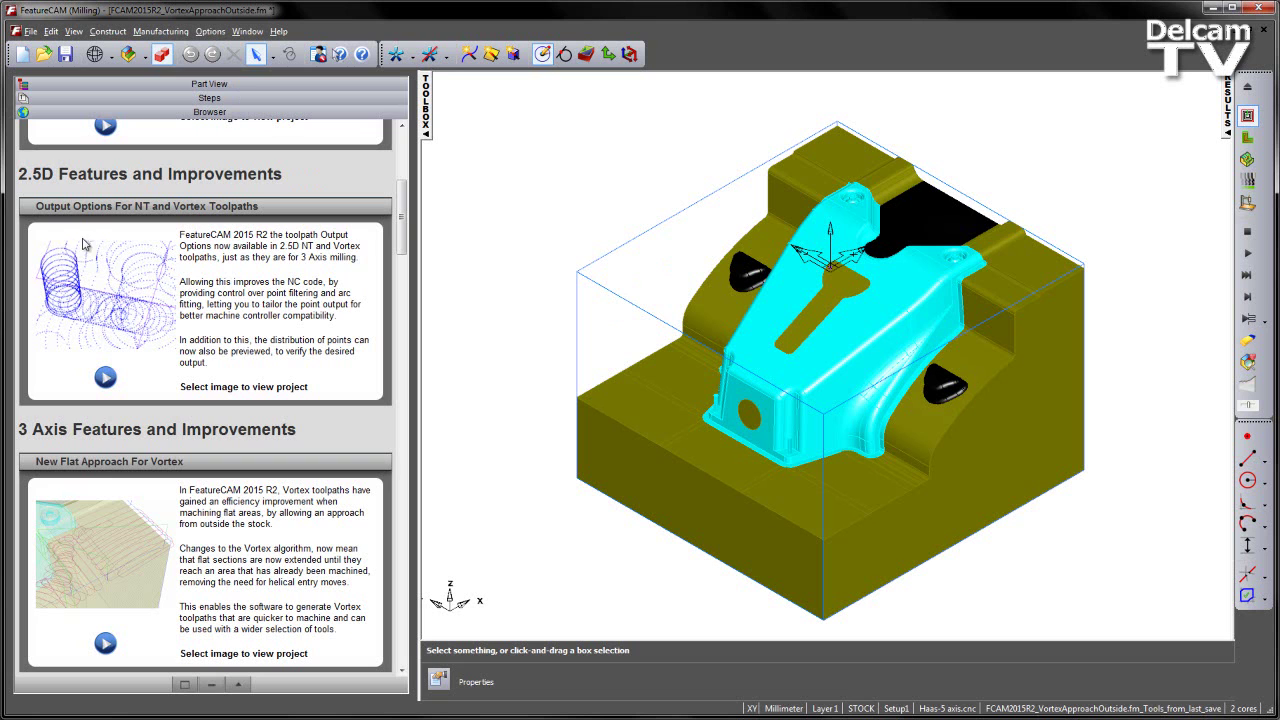
Review the vortex_featurecam_2015 toolpath properties and leave only that feature enabled in Setup1.
click(128, 258)
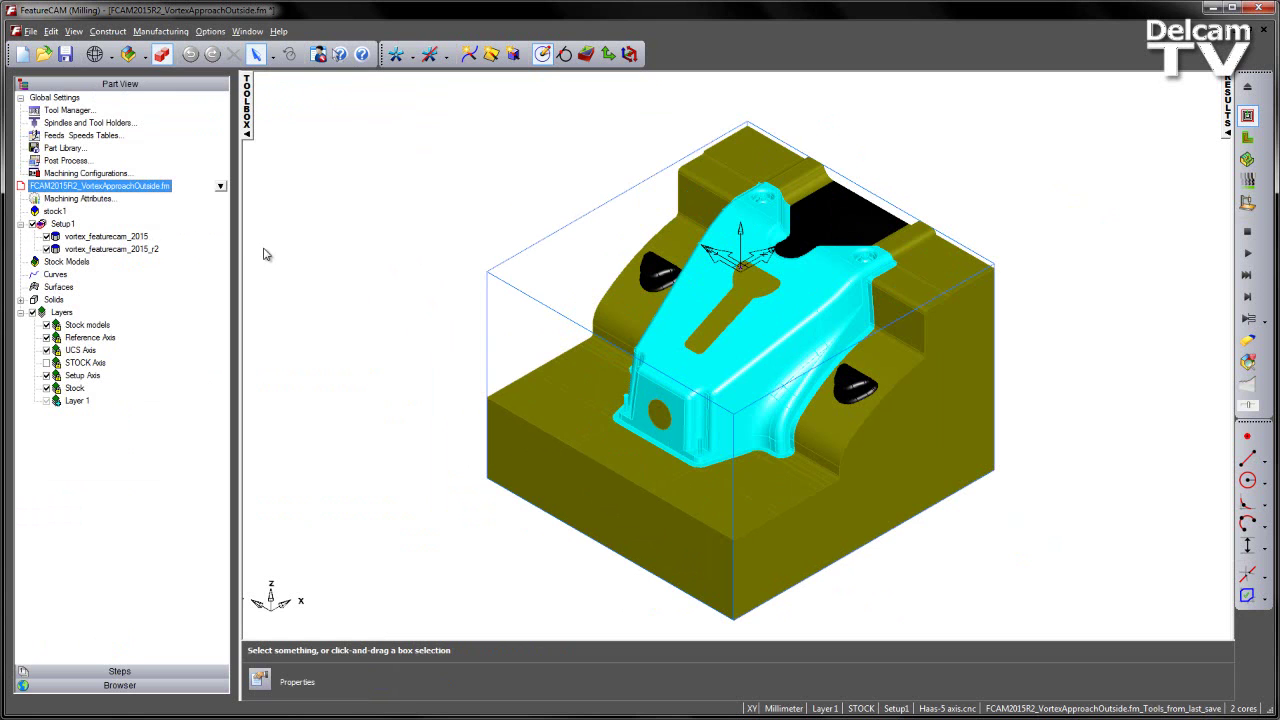
click(160, 237)
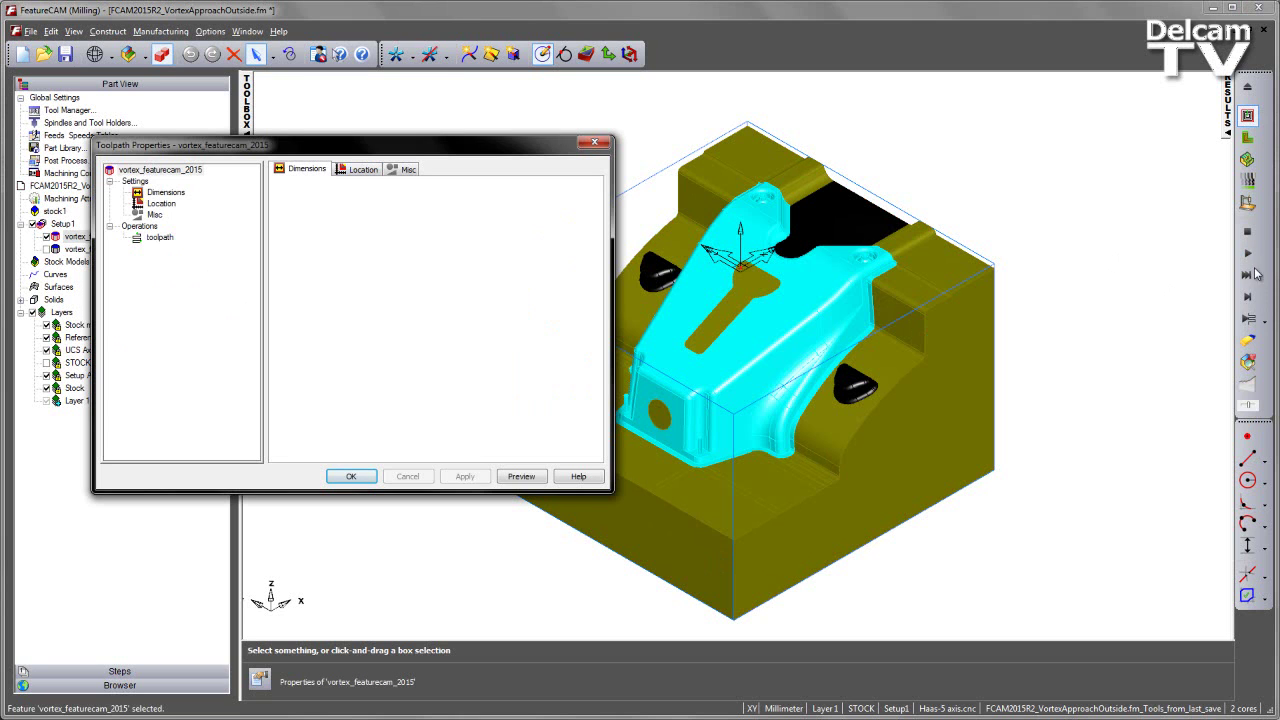
key(Escape)
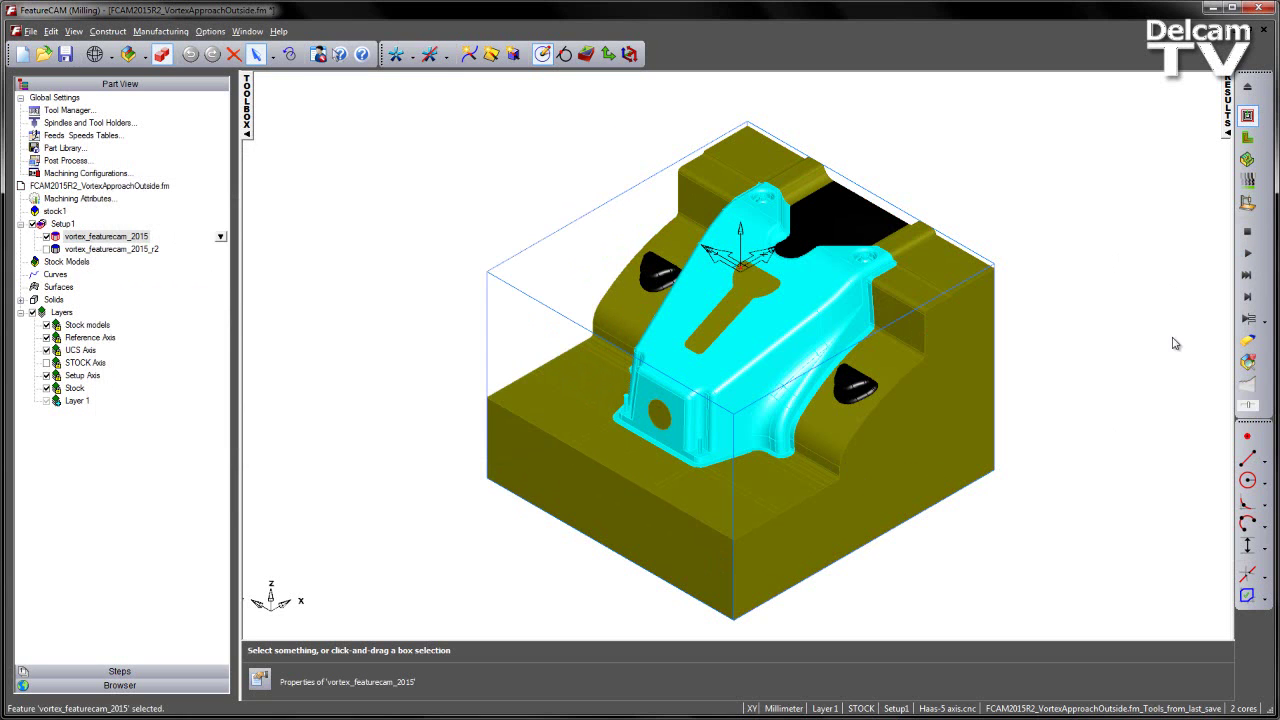
click(1175, 342)
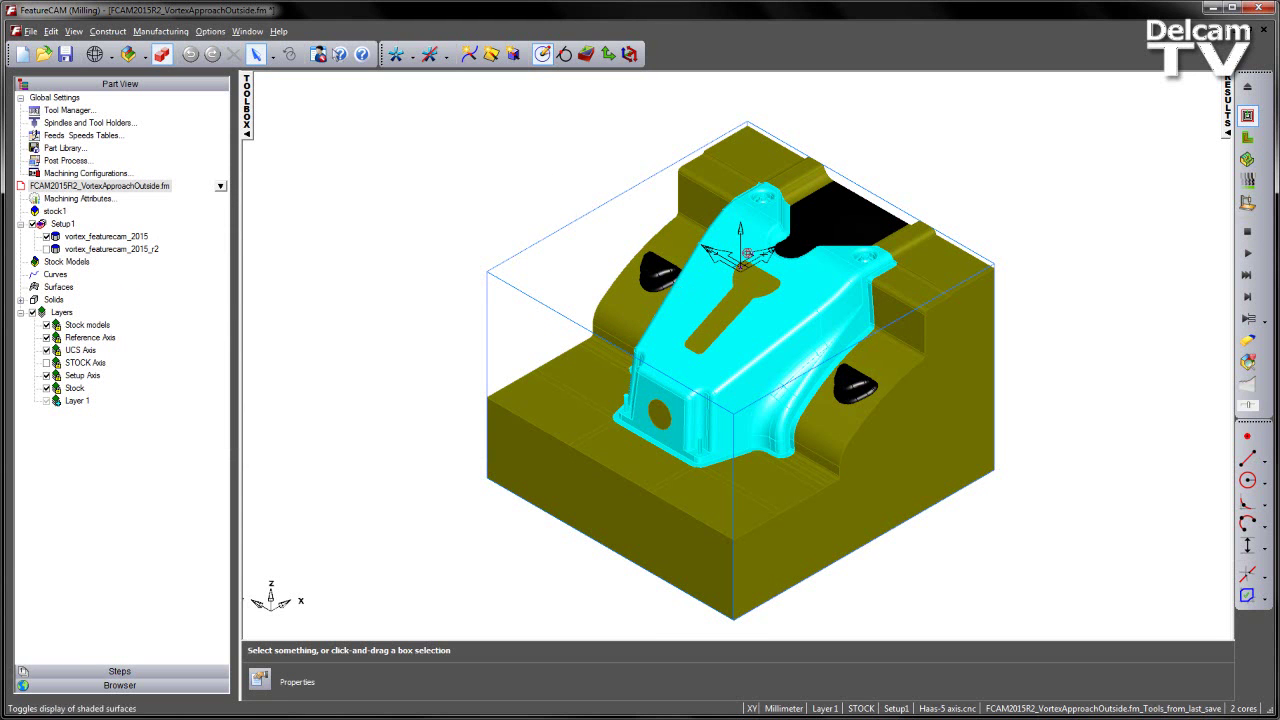
Turn off surface shading and run the centerline simulation of the vortex_featurecam_2015 toolpath.
click(162, 55)
middle_drag(692, 209, 698, 197)
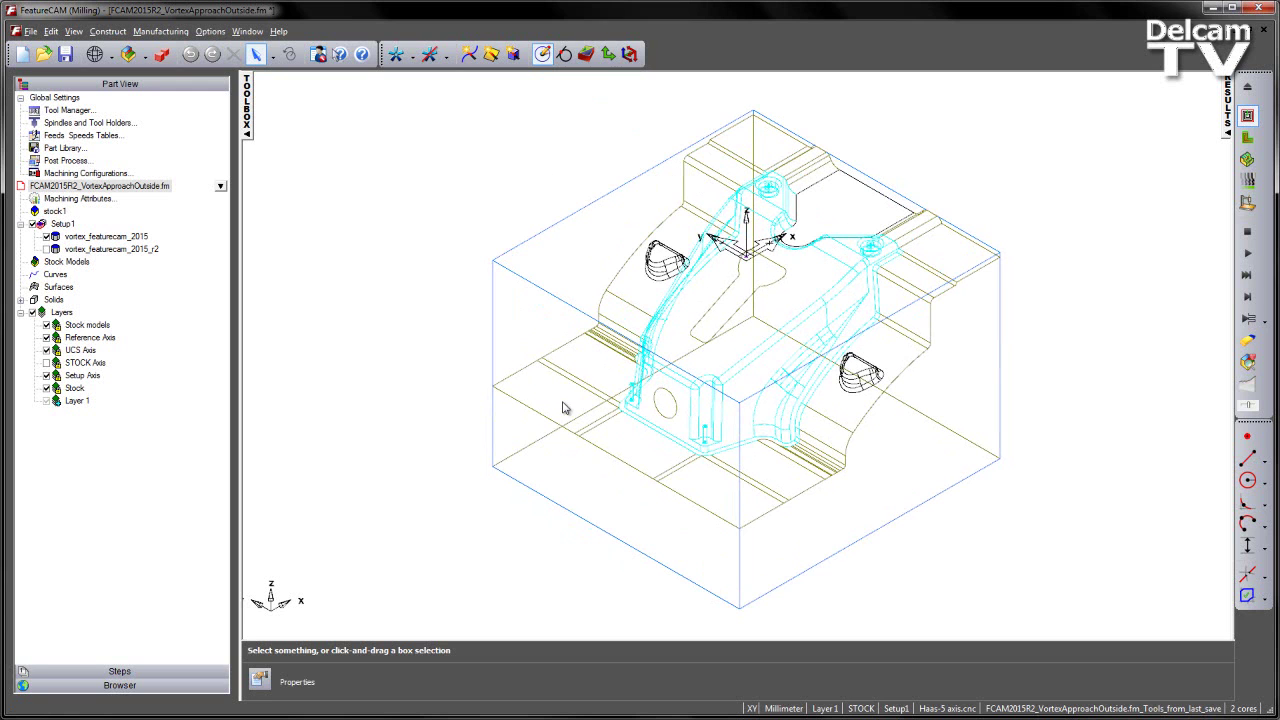
click(1247, 254)
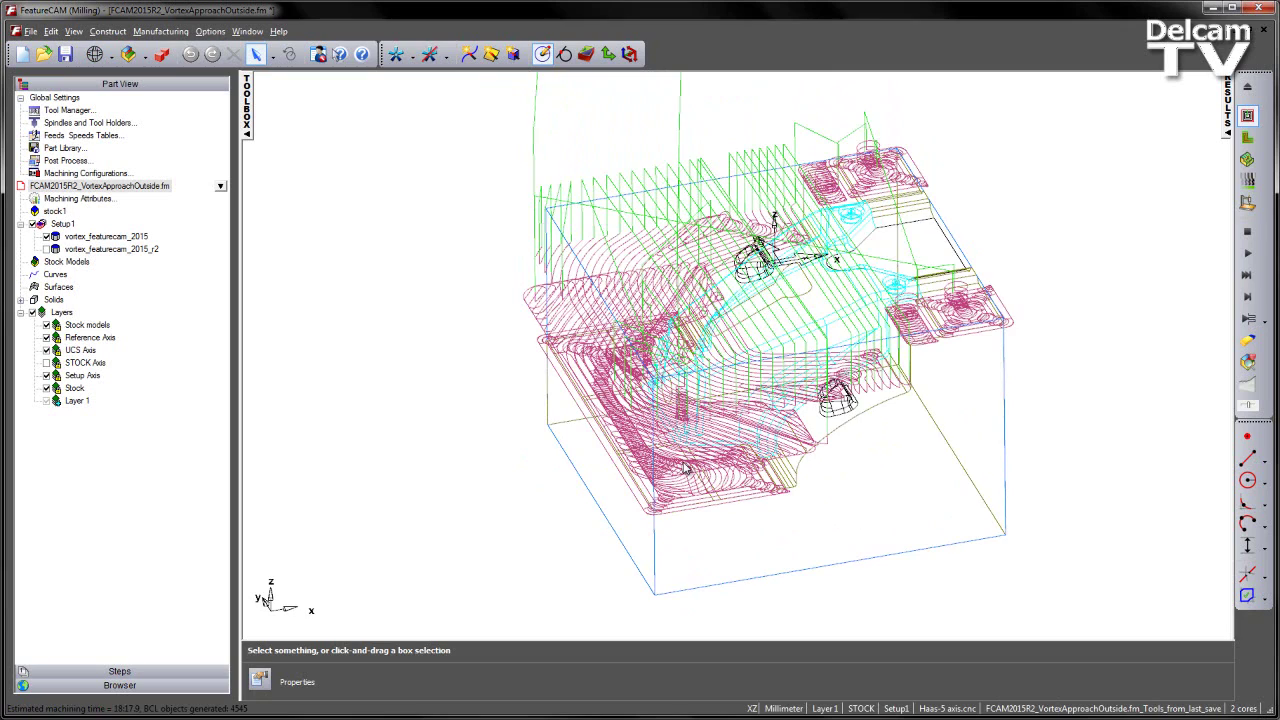
click(1248, 407)
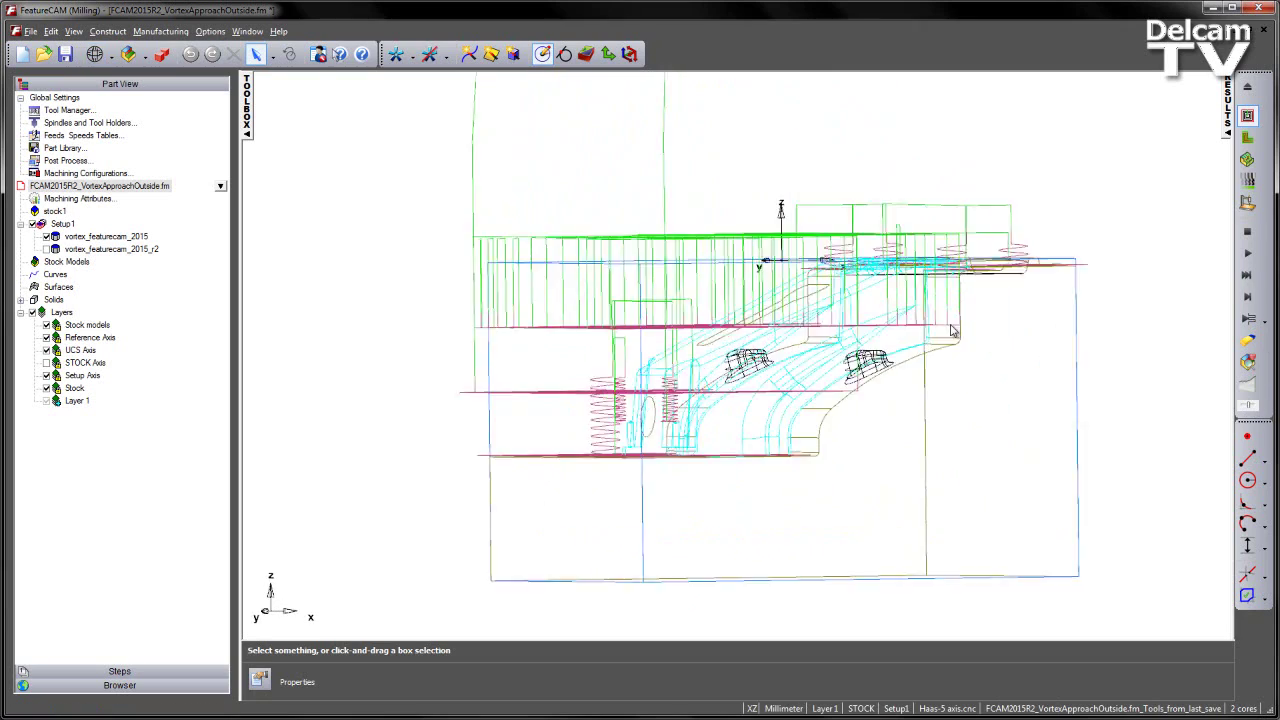
Examine the entry moves and rapids at each level of the simulated toolpath from several angles and stop the simulation.
scroll(955, 340, up, 3)
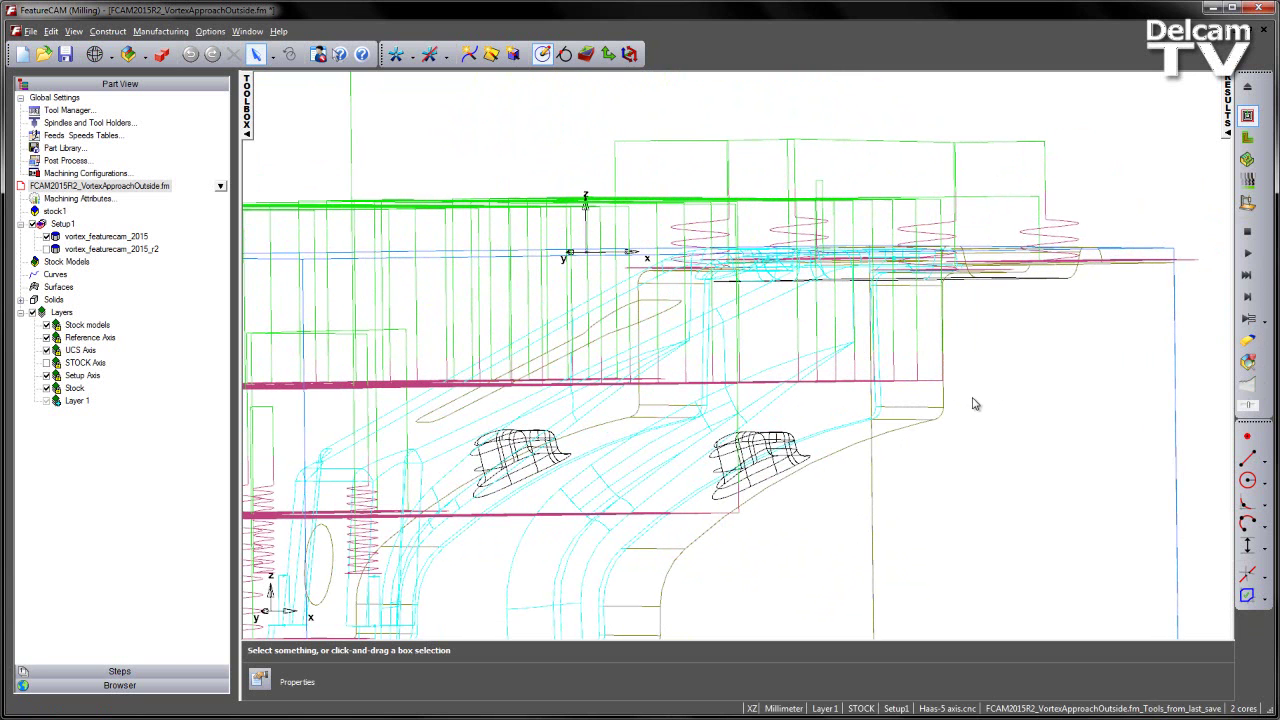
scroll(1259, 267, down, 3)
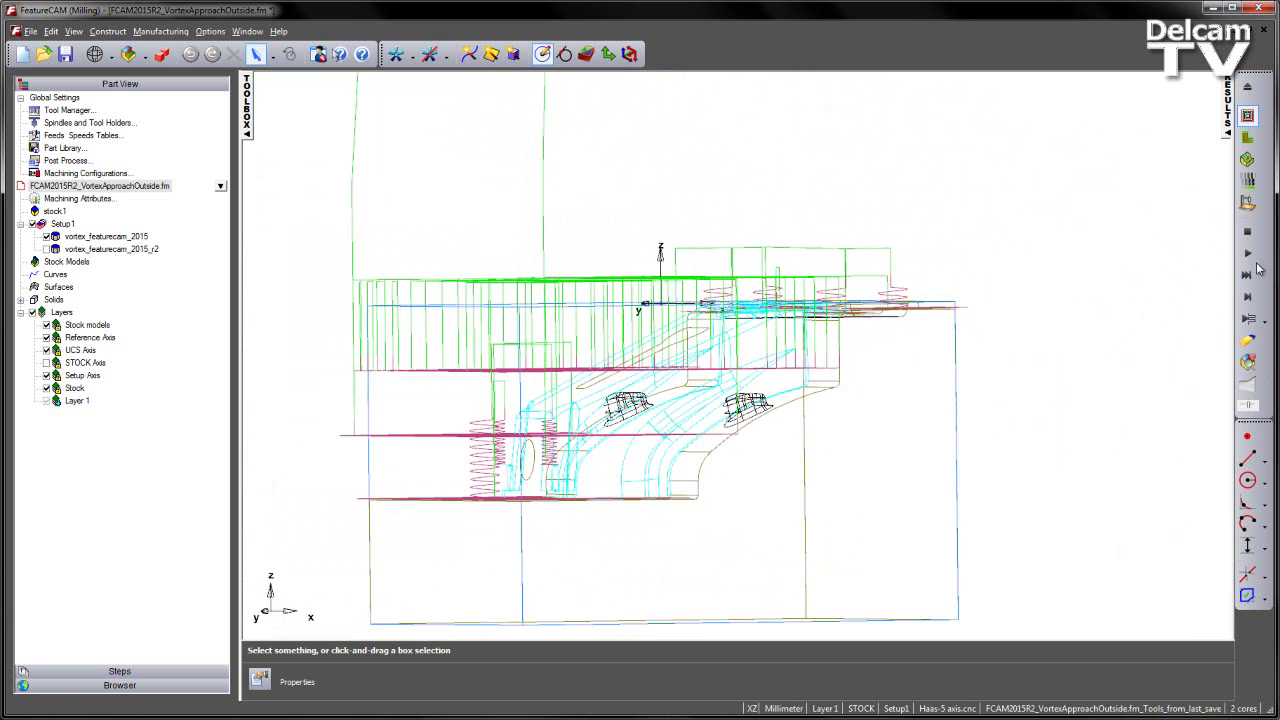
key(ctrl+1)
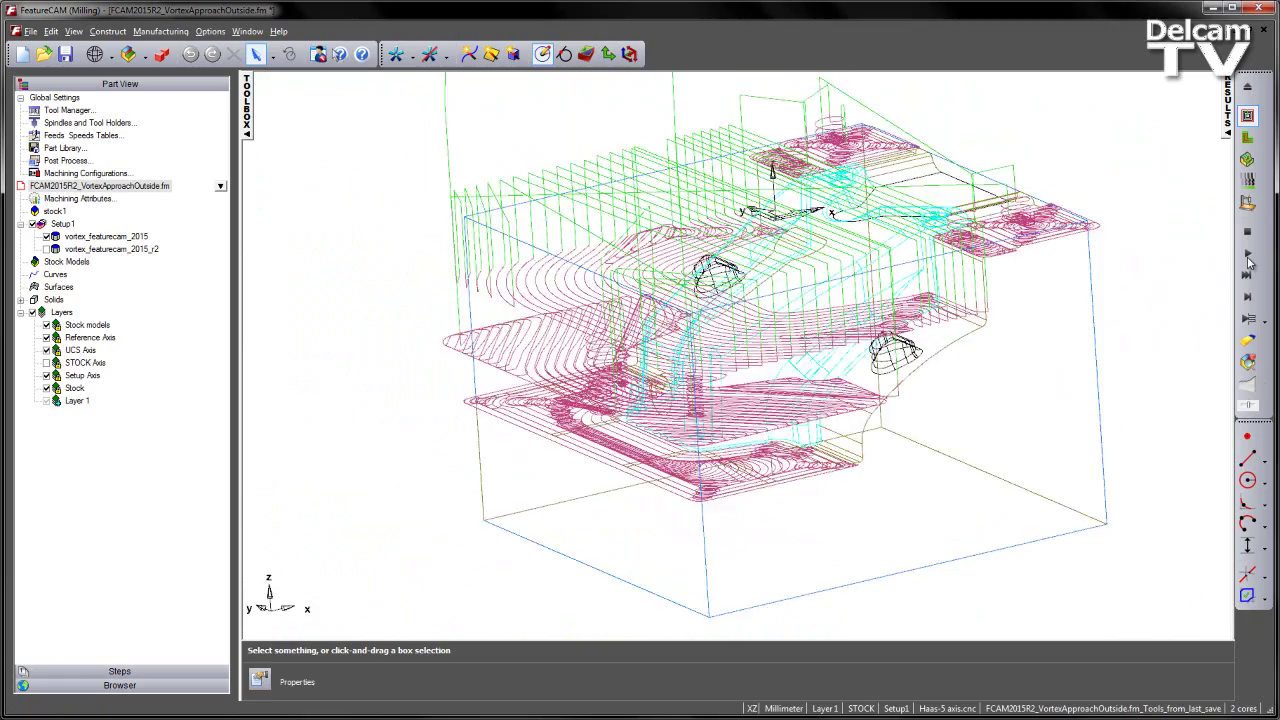
middle_drag(892, 415, 866, 192)
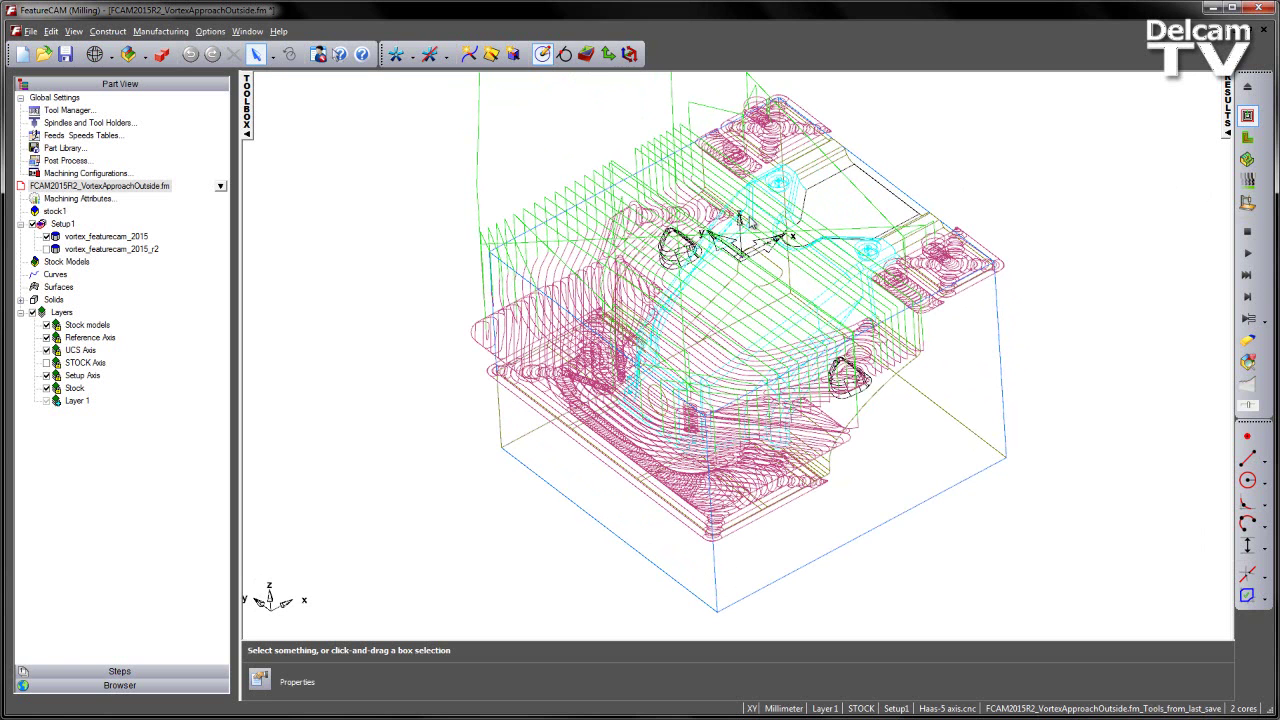
middle_drag(752, 218, 750, 331)
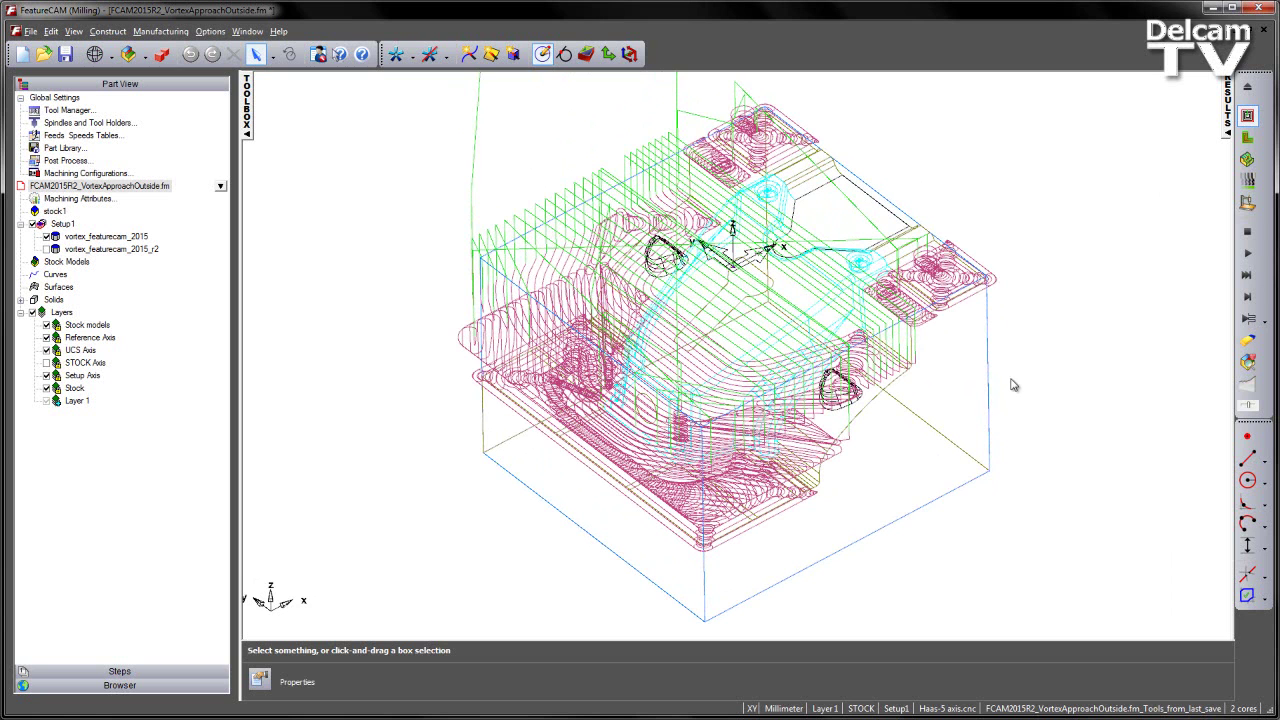
click(1247, 232)
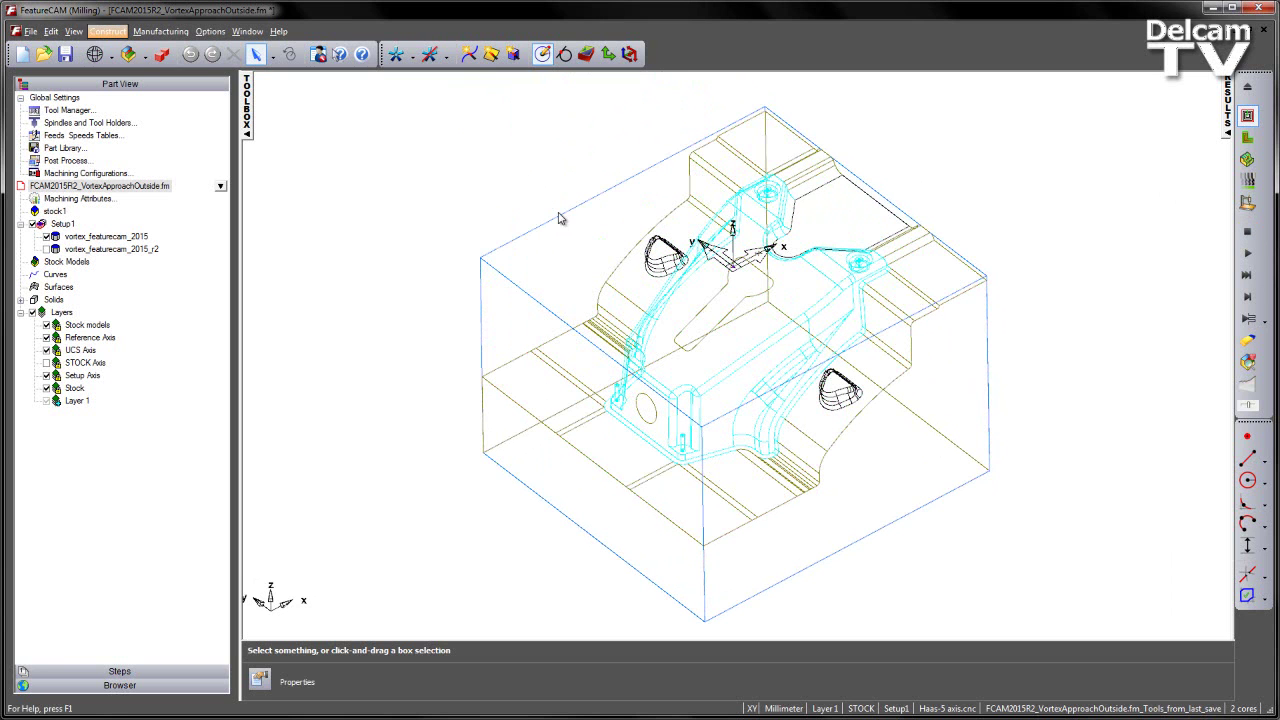
Locate the Show Centerline Rapids option among the simulation view commands.
click(75, 32)
mouse_move(98, 47)
key(Up)
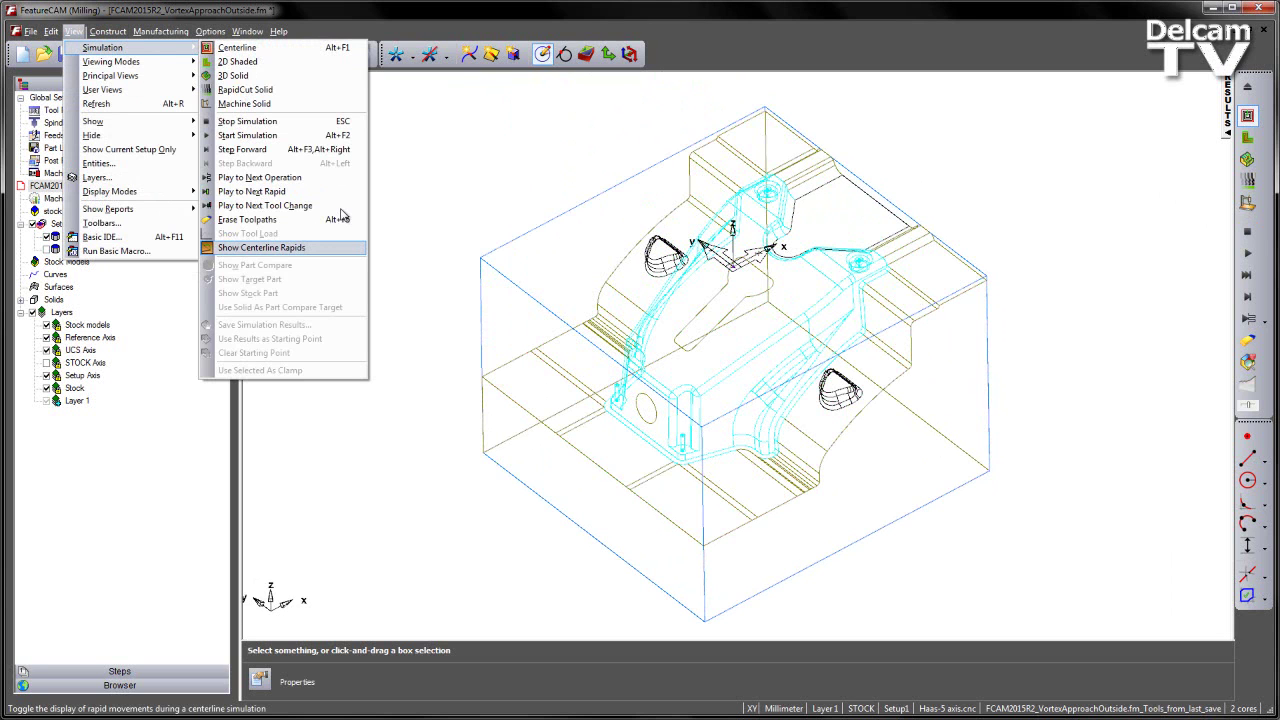
key(Escape)
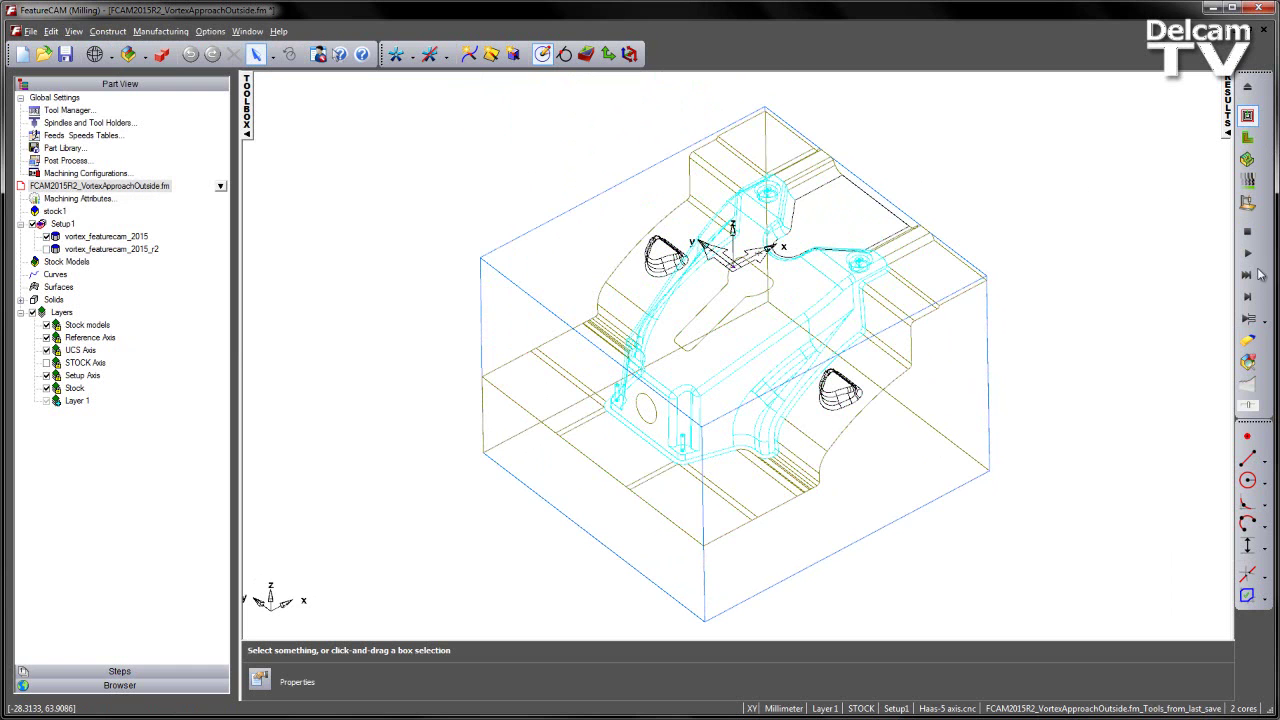
Add the Toggle Rapids in Centerline Simulation command from the Simulation category to the simulation toolbar.
right_click(1257, 288)
key(Up)
key(Return)
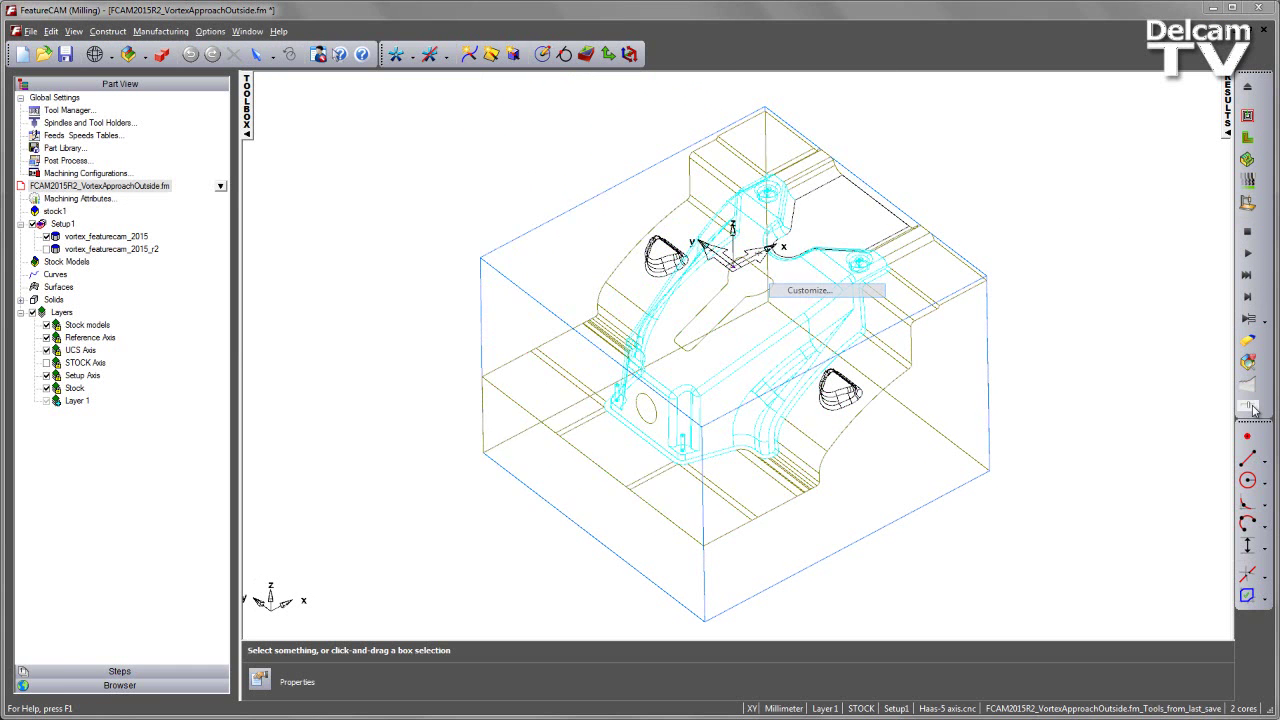
click(528, 235)
drag(560, 211, 449, 148)
key(Down)
key(Down)
key(Down)
key(Down)
key(Down)
key(Down)
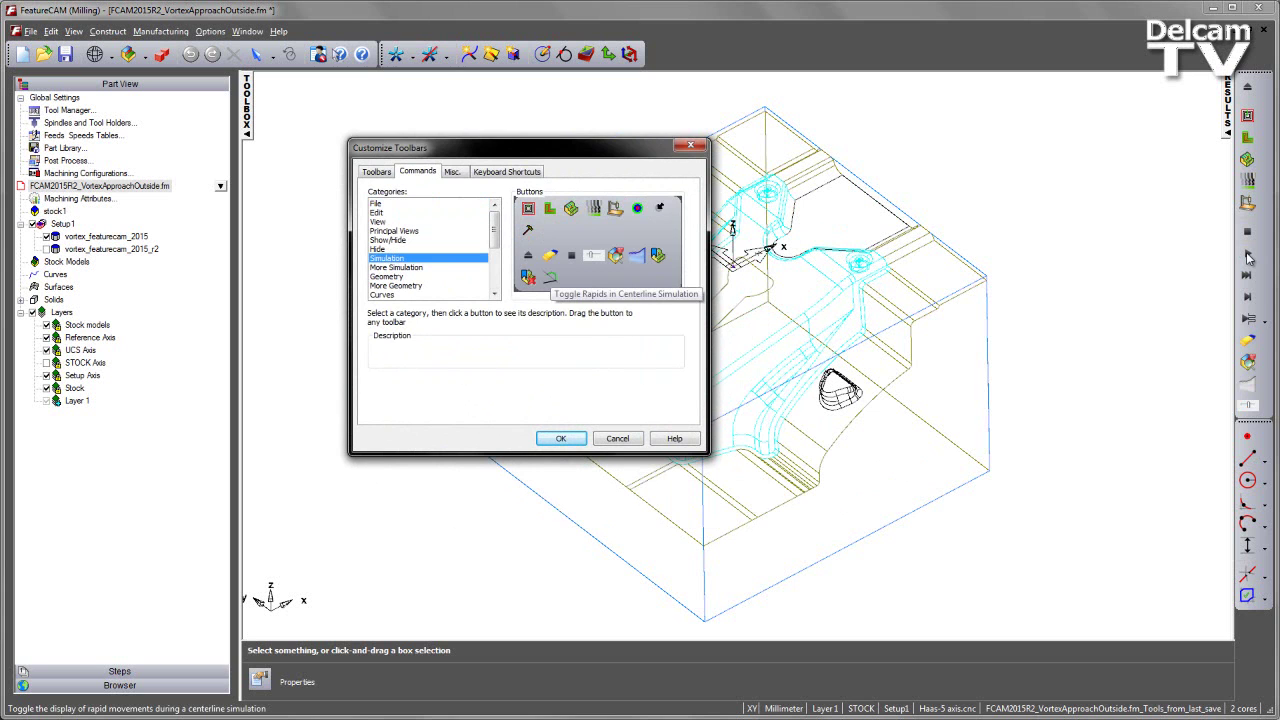
click(549, 277)
drag(549, 277, 1247, 427)
click(690, 146)
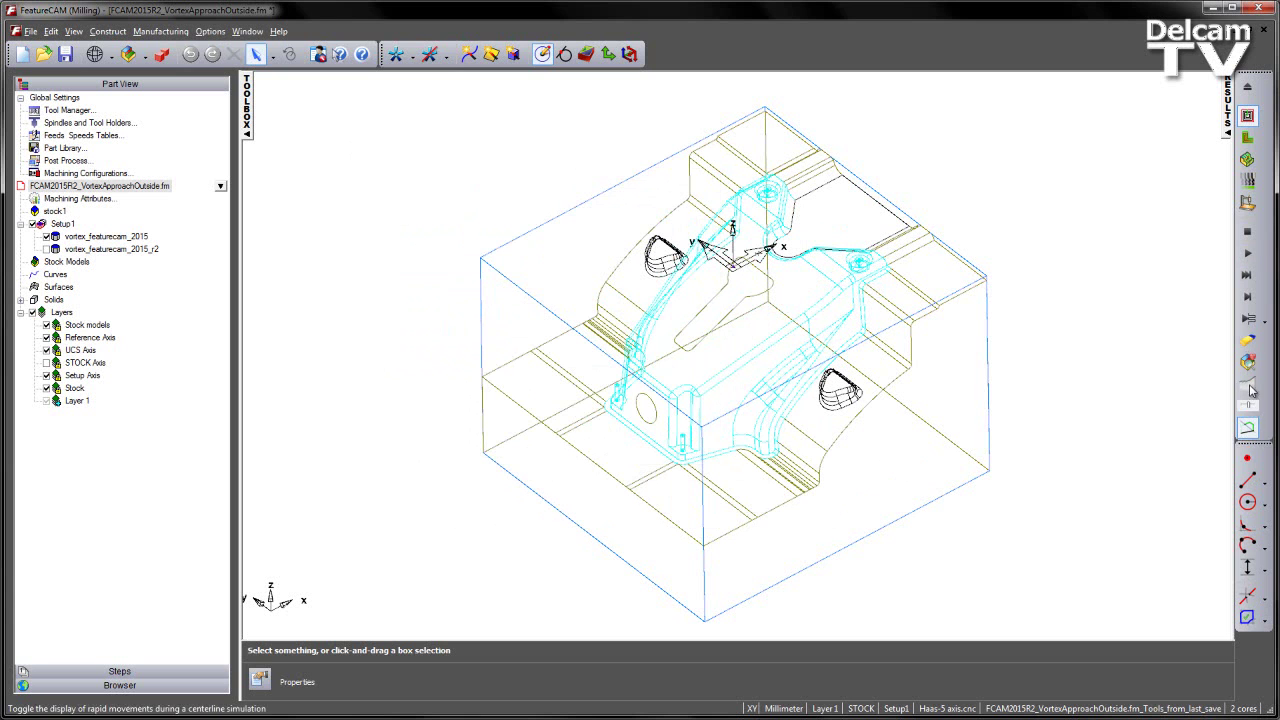
Hide the centerline rapids, rerun the simulation of vortex_featurecam_2015 to inspect its cutting levels, and stop it.
click(1247, 253)
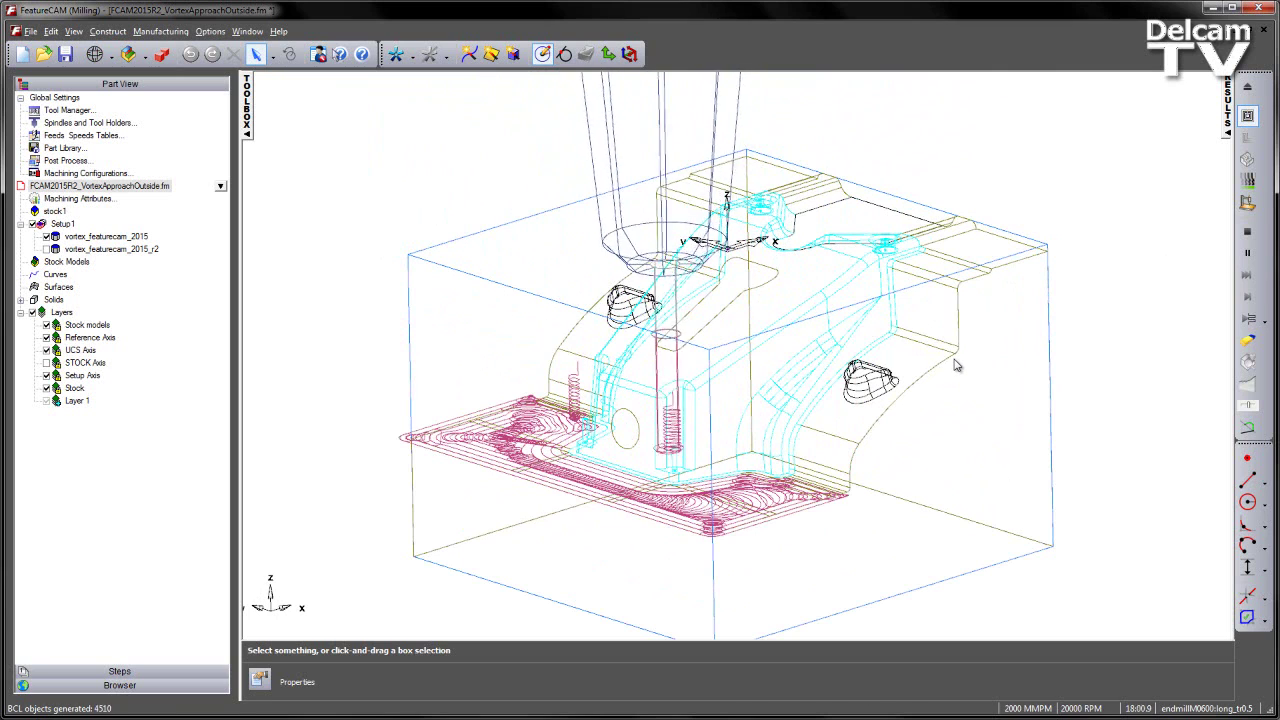
key(Left)
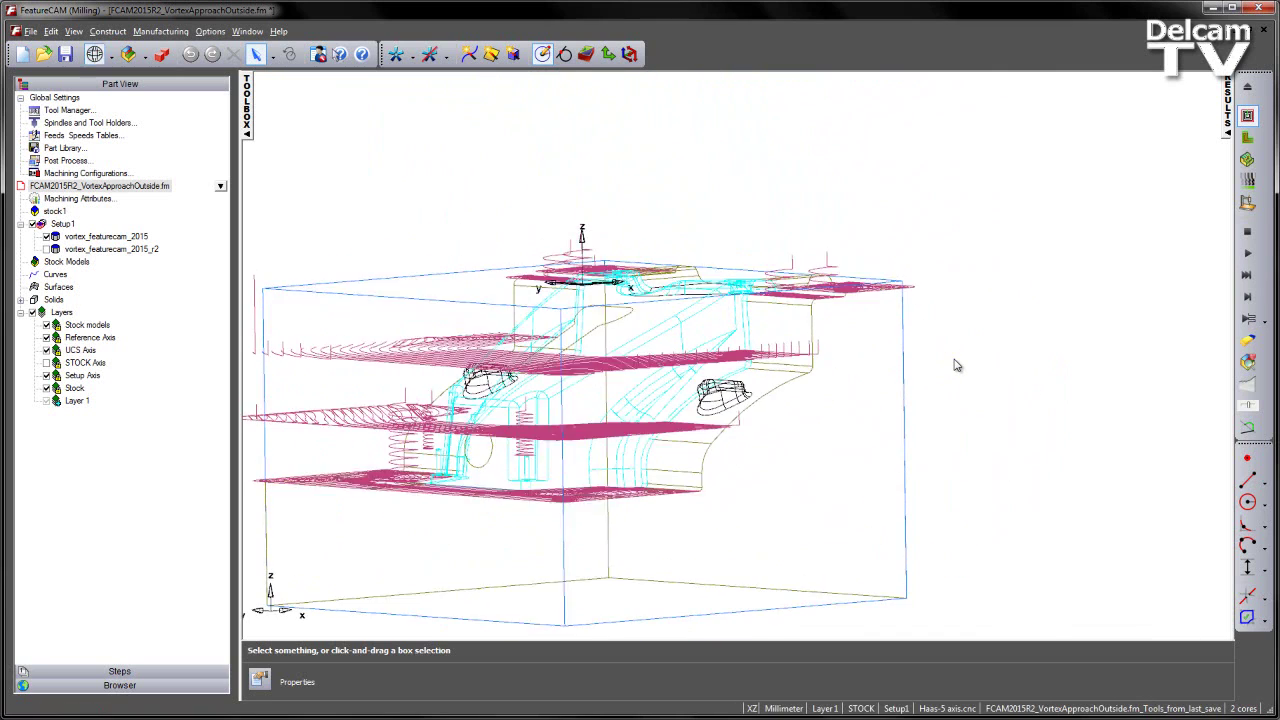
shift+middle_drag(957, 365, 1065, 341)
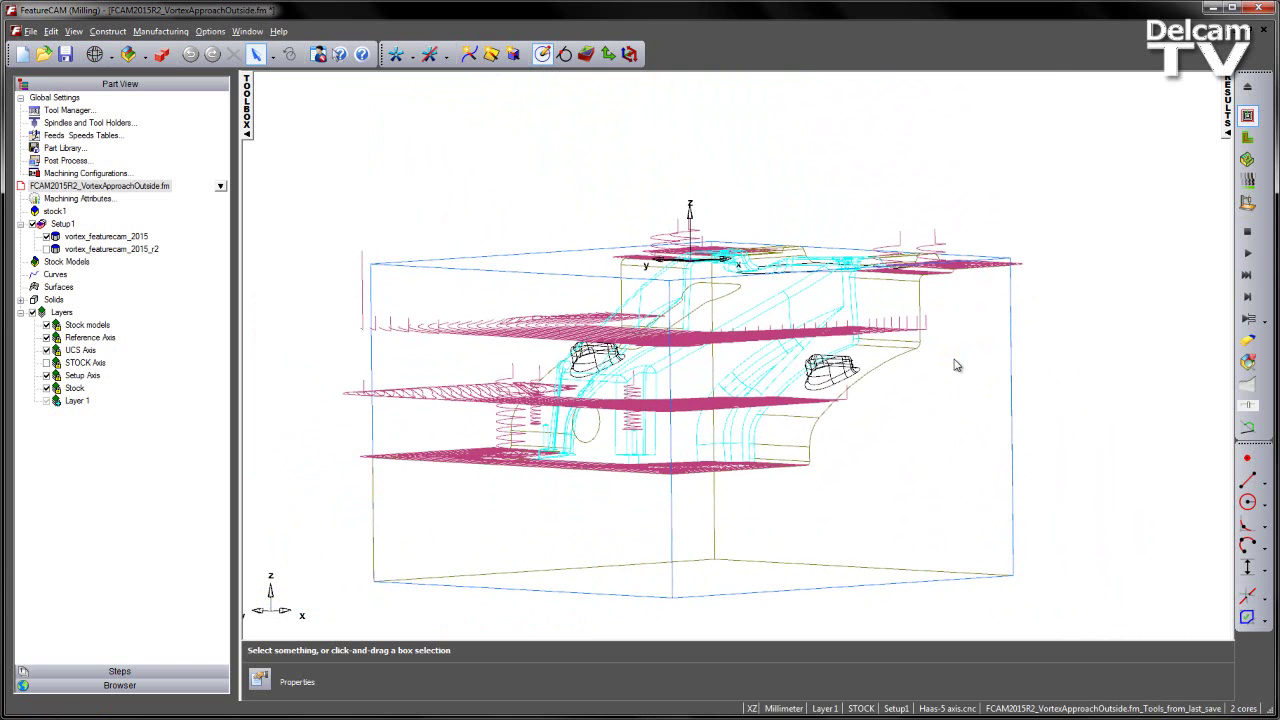
click(1247, 232)
Enable vortex_featurecam_2015_r2 in place of vortex_featurecam_2015 and run its centerline simulation.
middle_drag(957, 365, 938, 455)
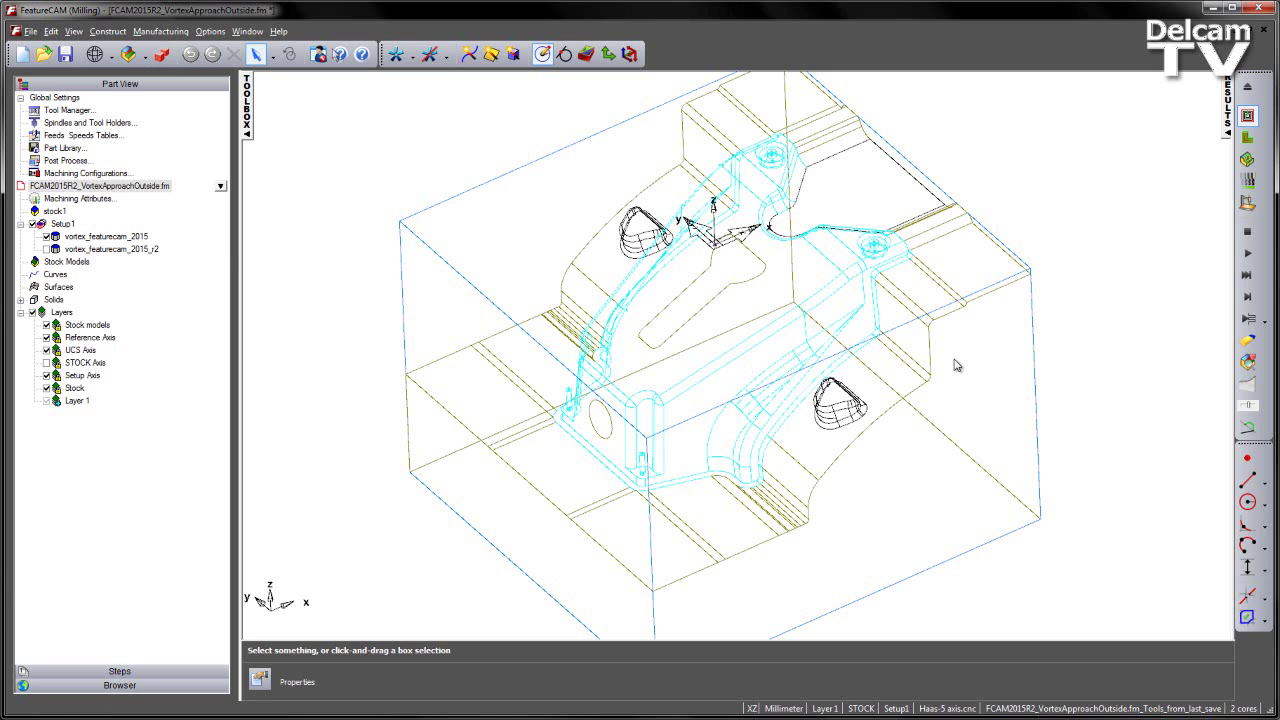
click(46, 249)
click(46, 237)
scroll(957, 365, down, 2)
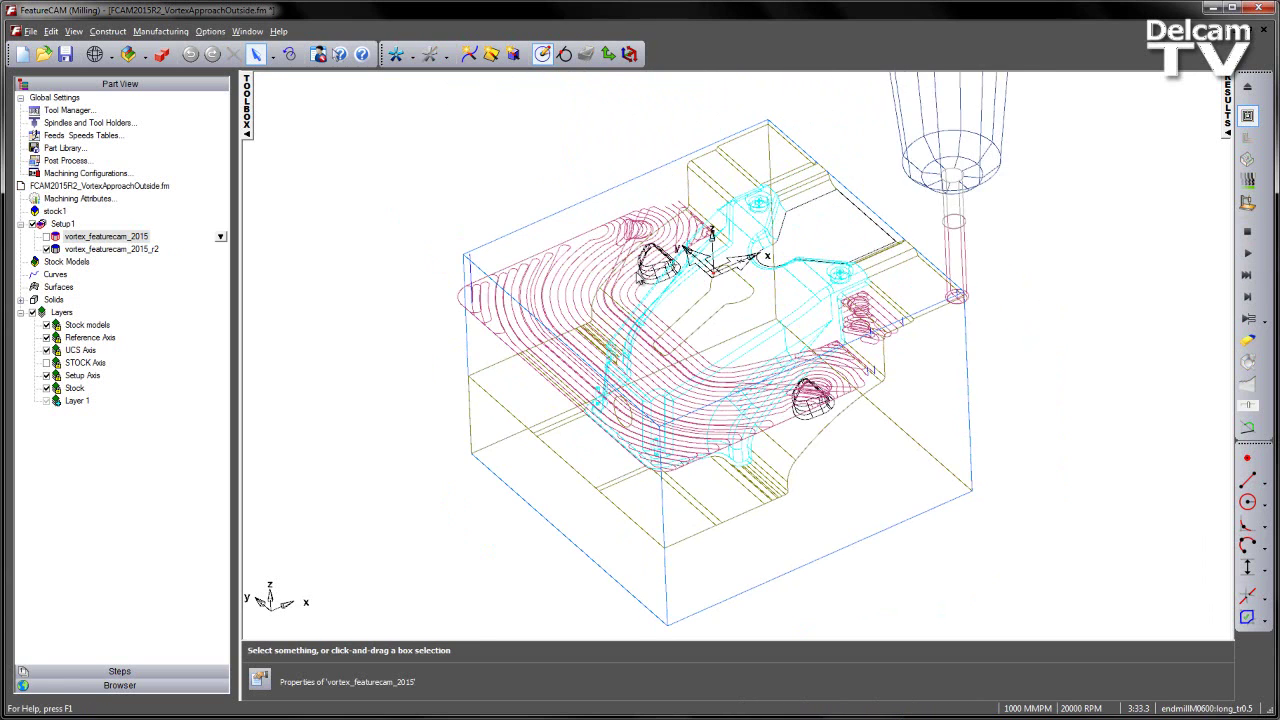
middle_drag(641, 281, 647, 253)
scroll(943, 231, up, 3)
shift+middle_drag(953, 230, 820, 255)
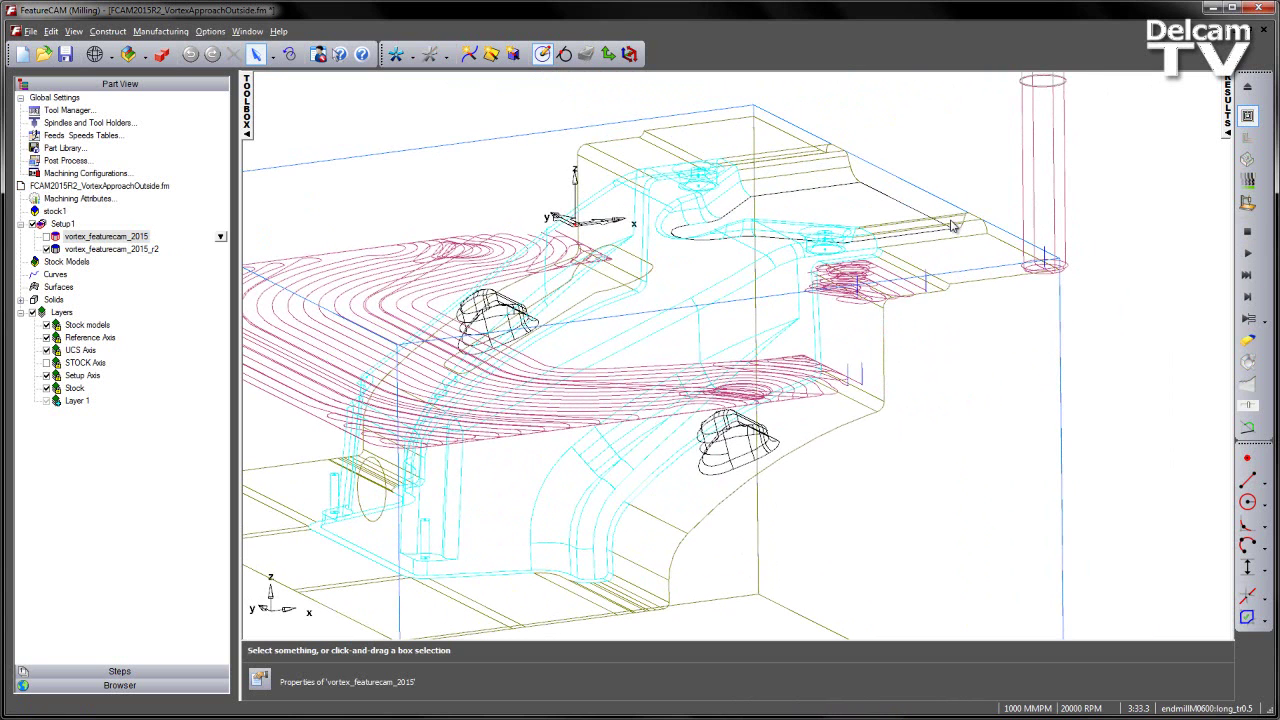
click(1247, 253)
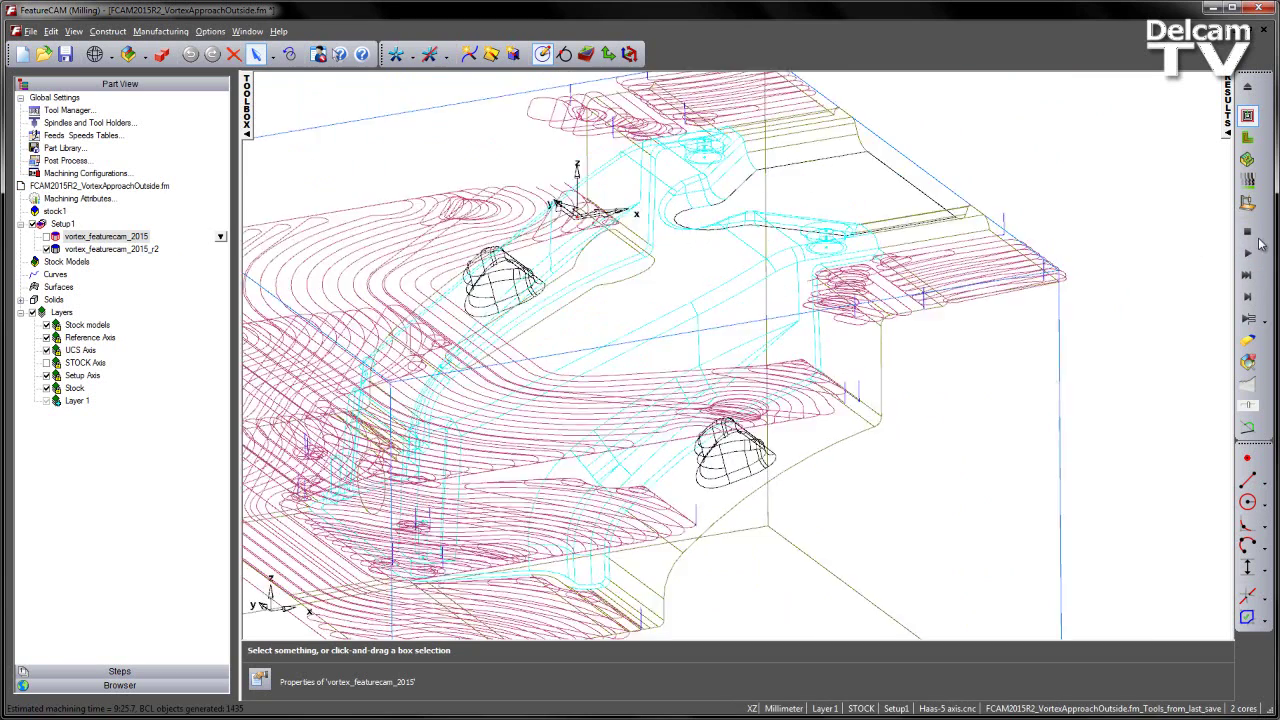
Examine how the vortex_featurecam_2015_r2 toolpath approaches the flat areas at each level and stop the simulation.
middle_drag(1260, 243, 1063, 246)
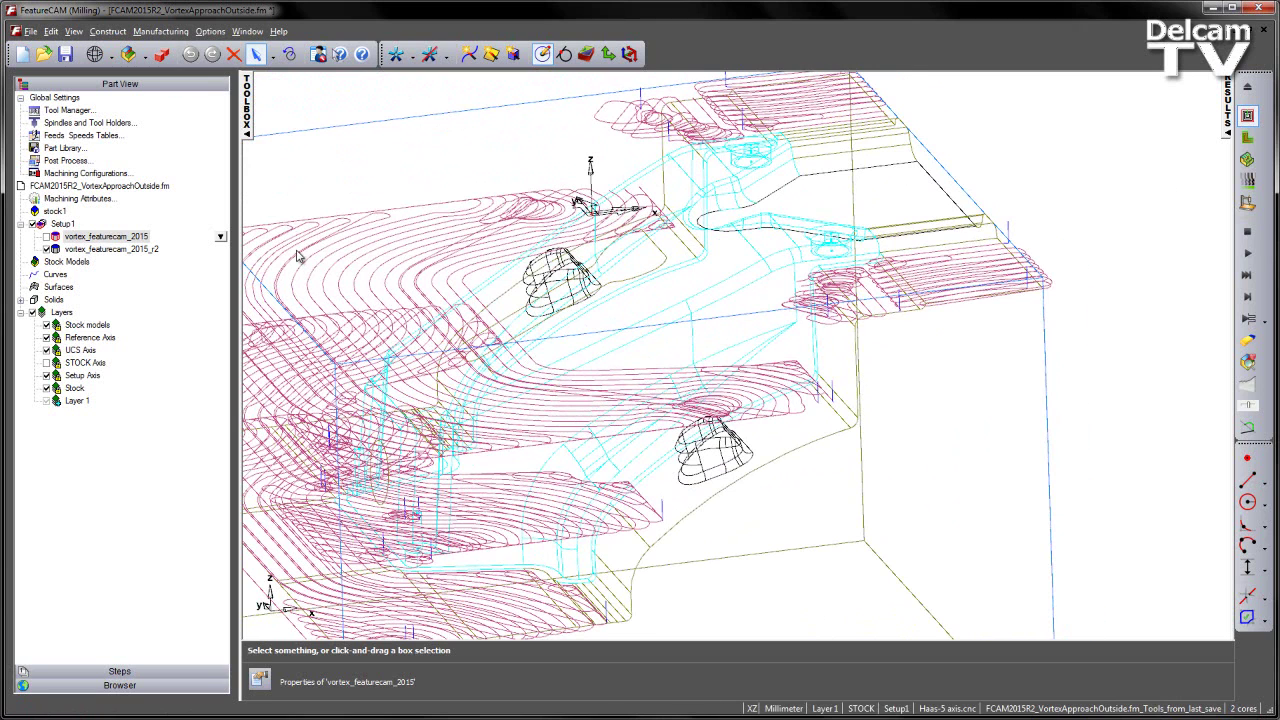
shift+middle_drag(297, 256, 357, 249)
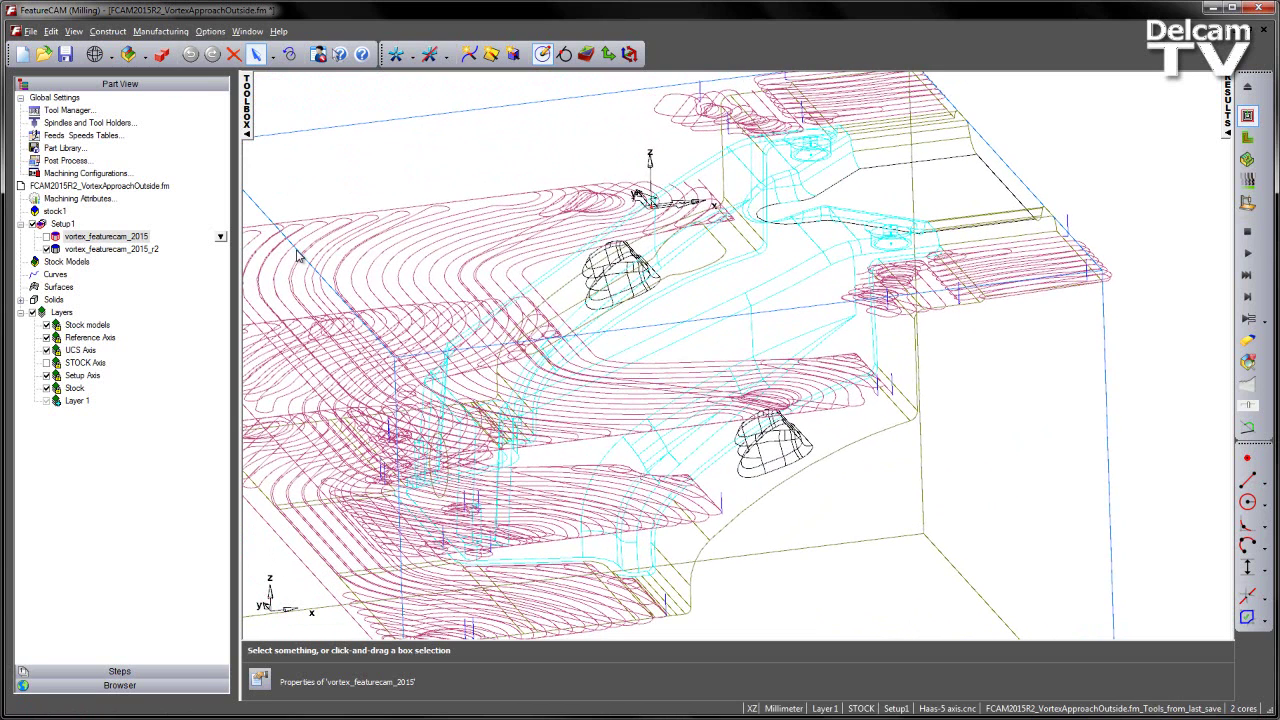
scroll(297, 254, down, 3)
middle_drag(460, 192, 495, 191)
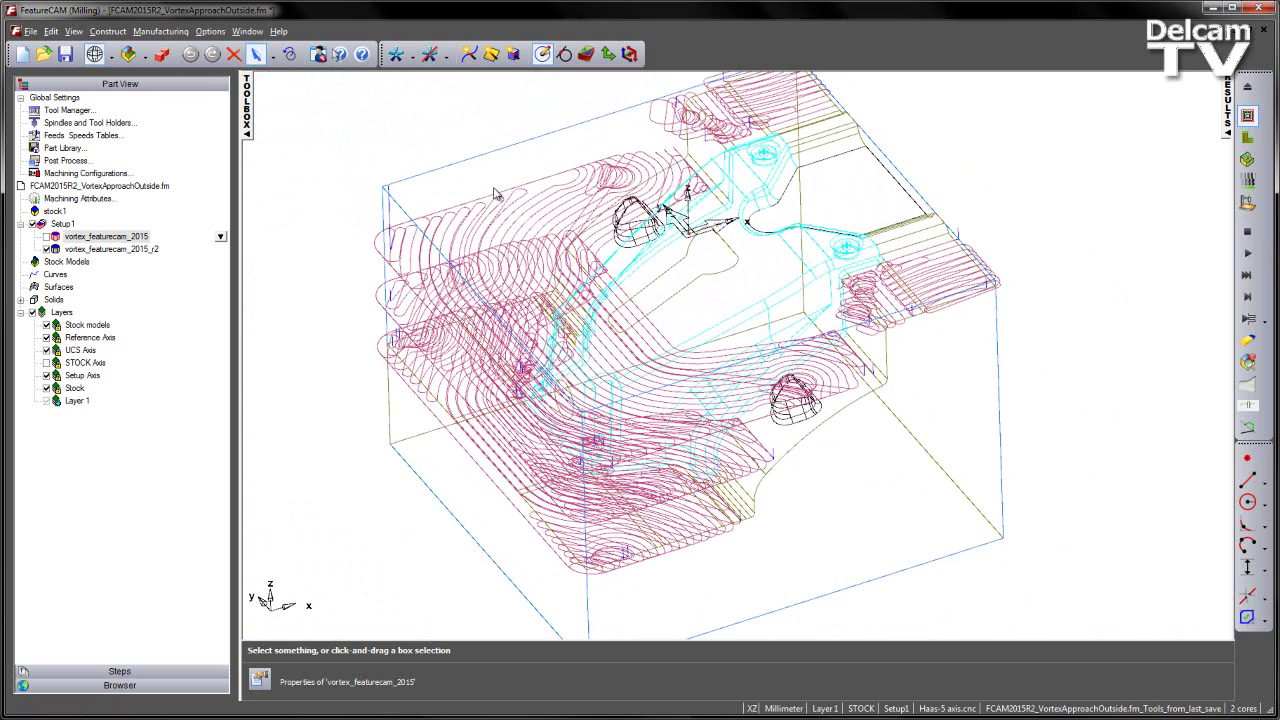
click(1247, 232)
scroll(236, 90, down, 2)
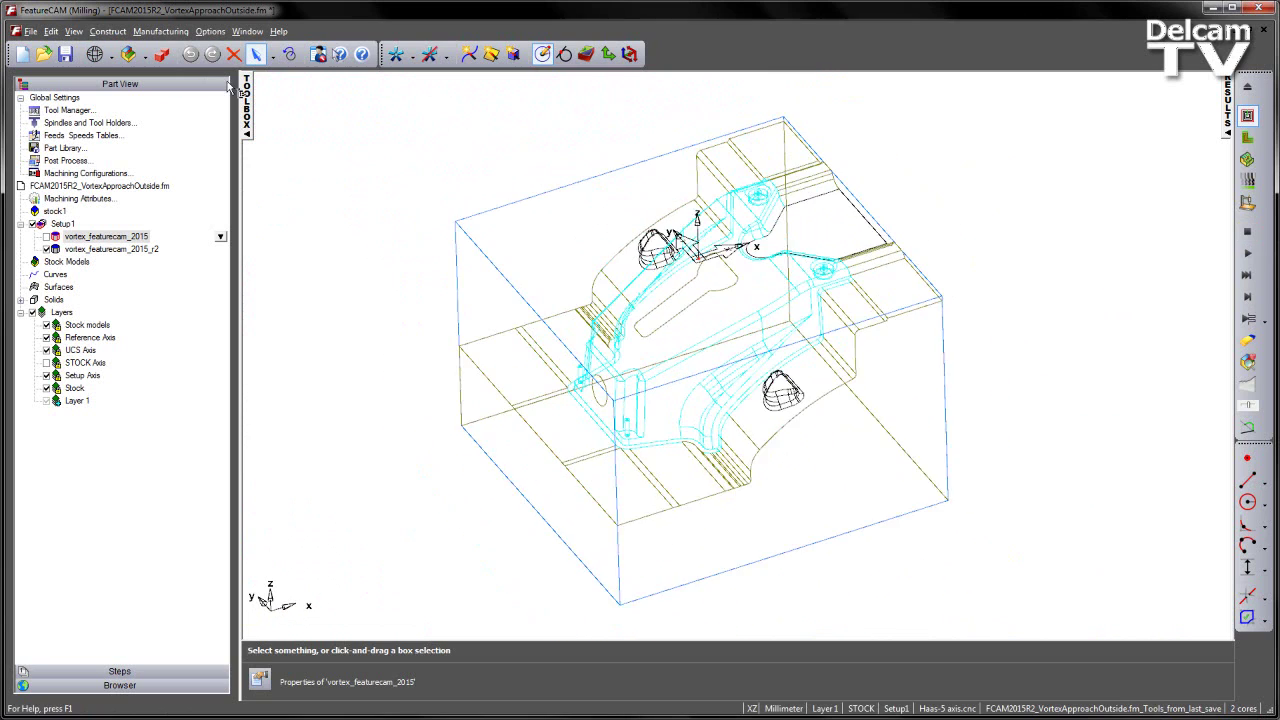
shift+middle_drag(246, 97, 261, 103)
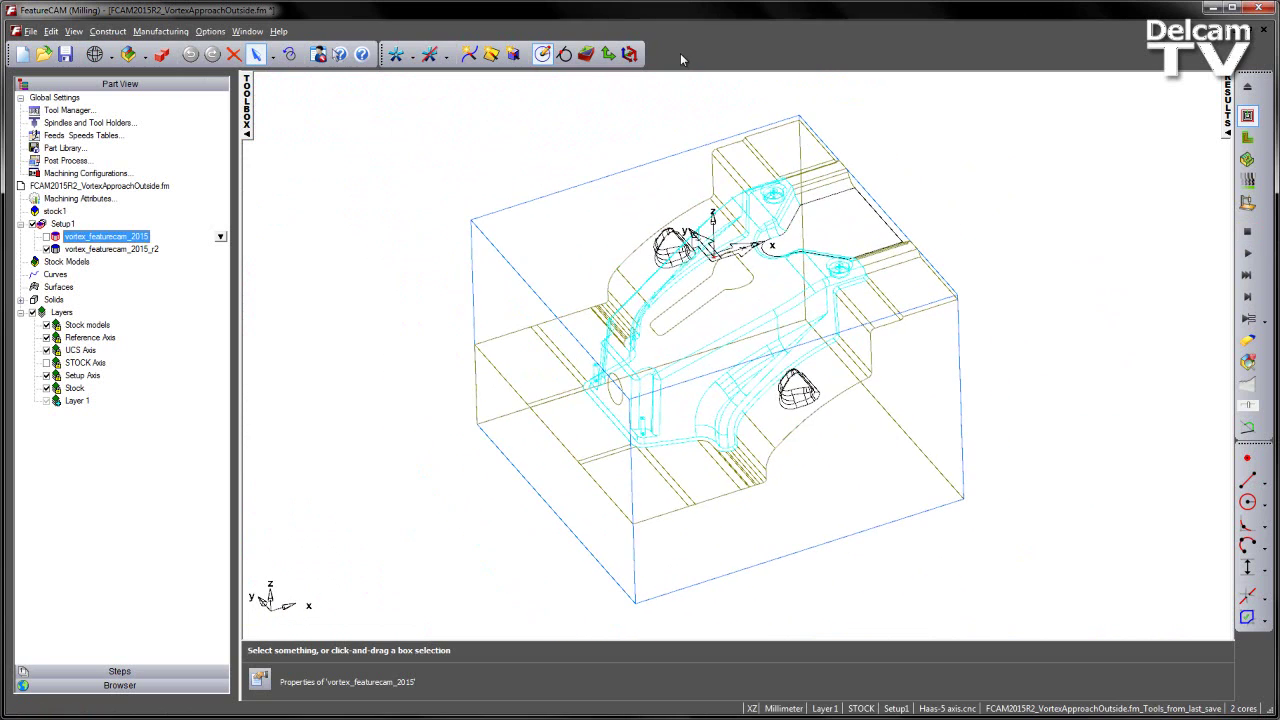
Set the simulation type to 3D Solid and leave vortex_featurecam_2015_r2 as the only enabled feature in Setup1.
click(706, 288)
click(568, 228)
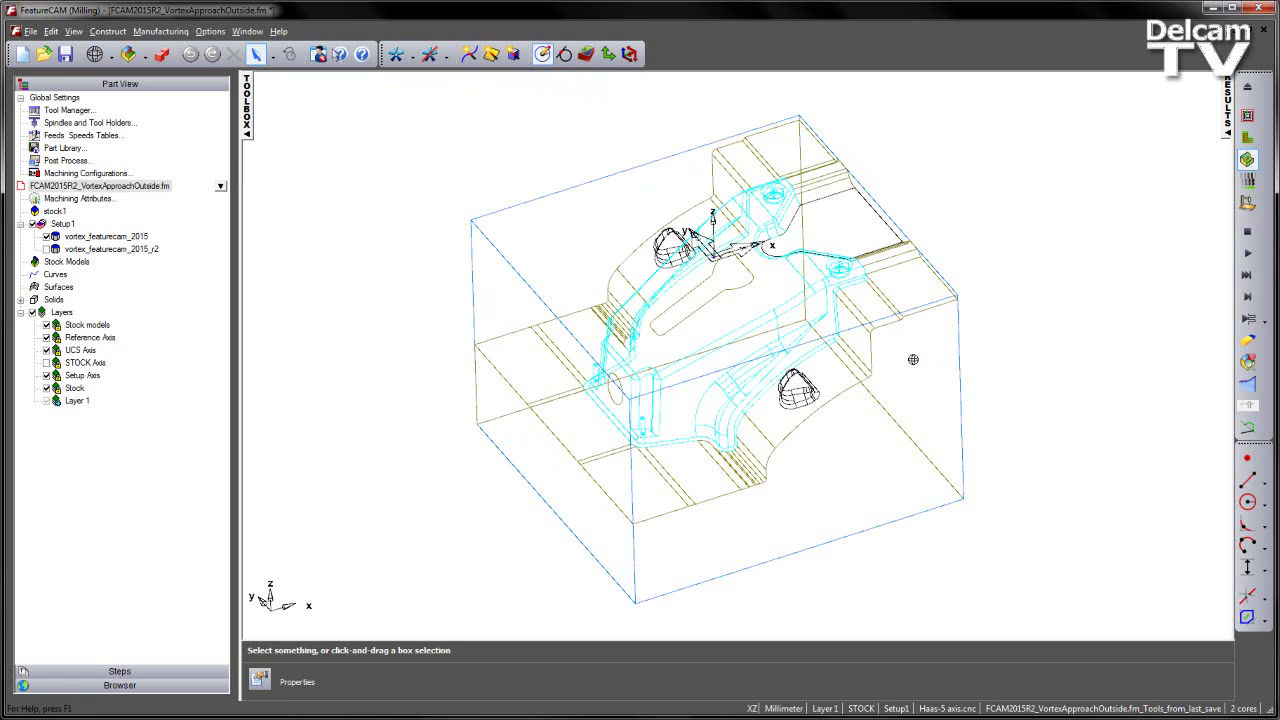
key(Down)
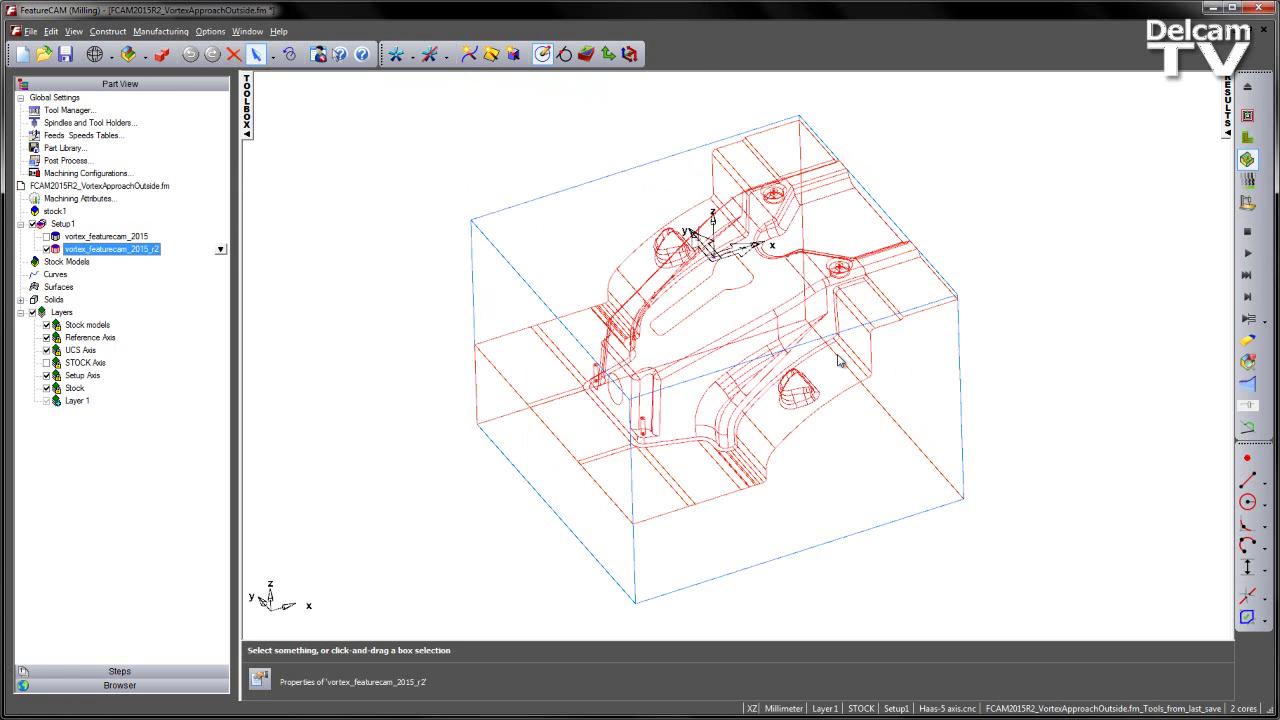